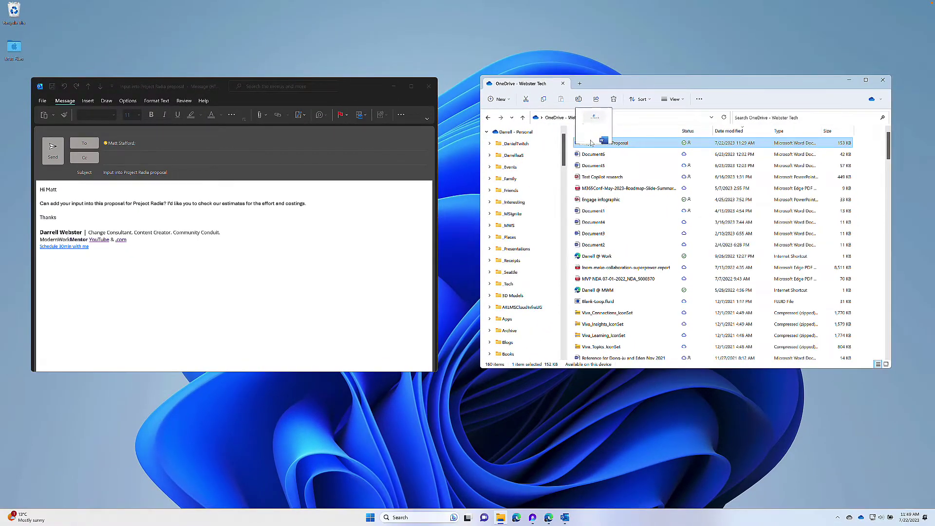
left_click_drag(591, 142, 374, 170)
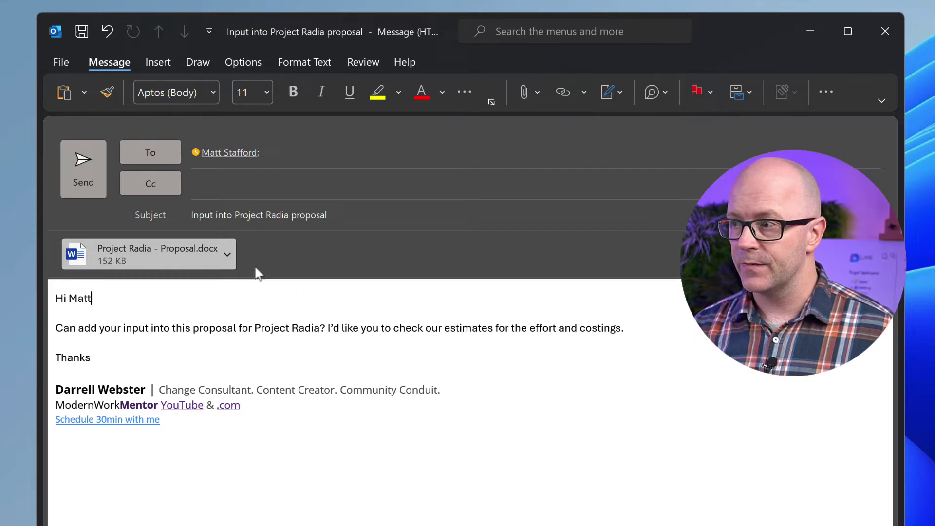
- Remove the proposal attachment and bring up the recent files list under Attach File
left_click(228, 255)
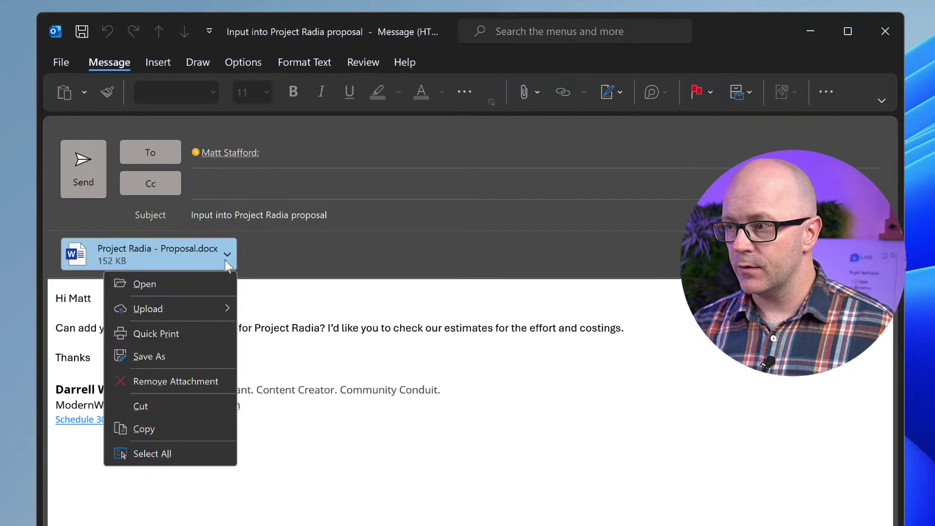
left_click(171, 382)
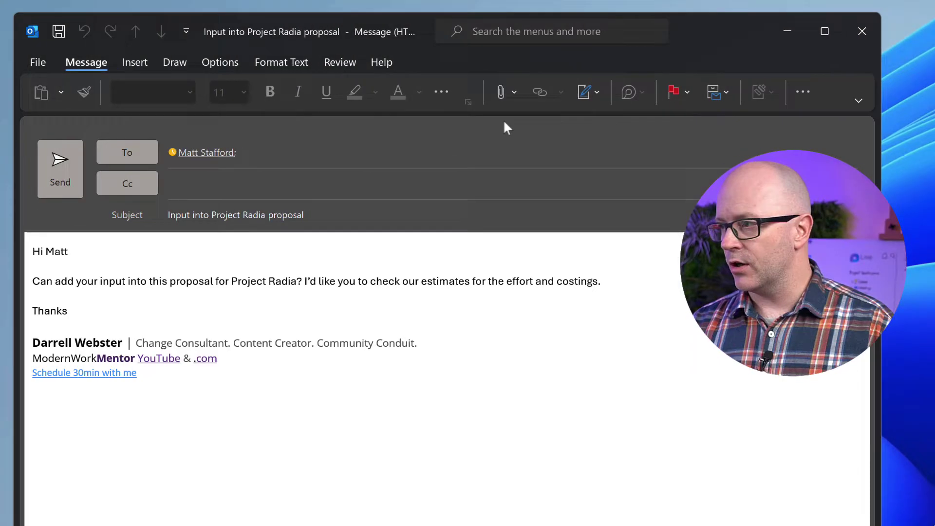
left_click(433, 93)
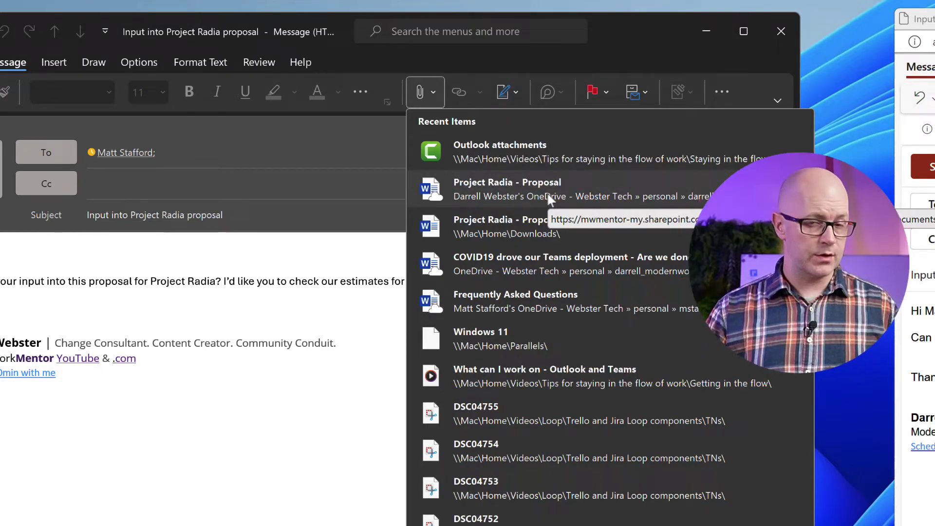
- Attach Project Radia - Proposal from recent files as a separate copy, then remove it
left_click(591, 193)
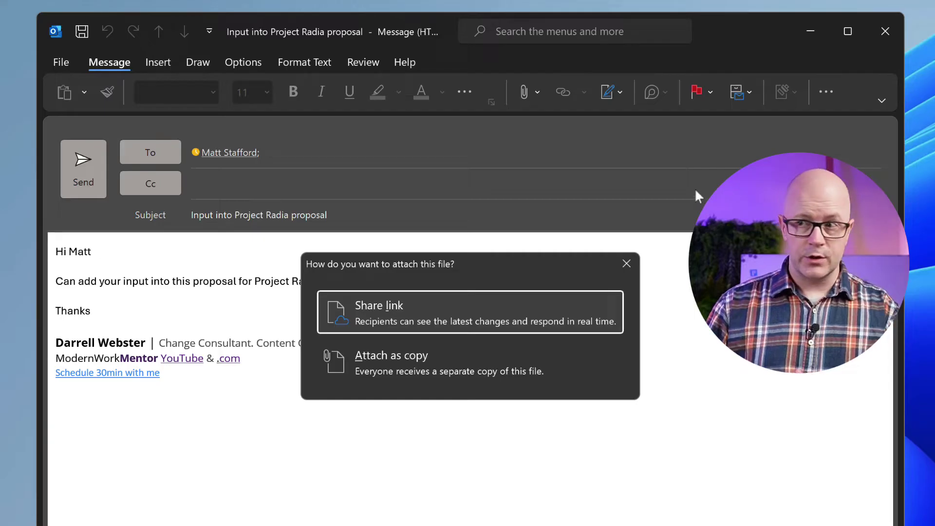
left_click(461, 369)
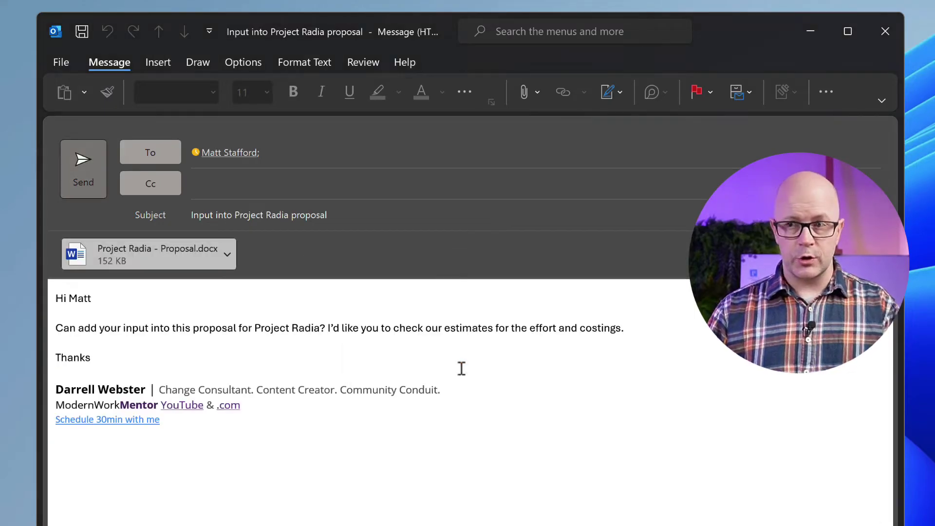
left_click(228, 252)
left_click(185, 379)
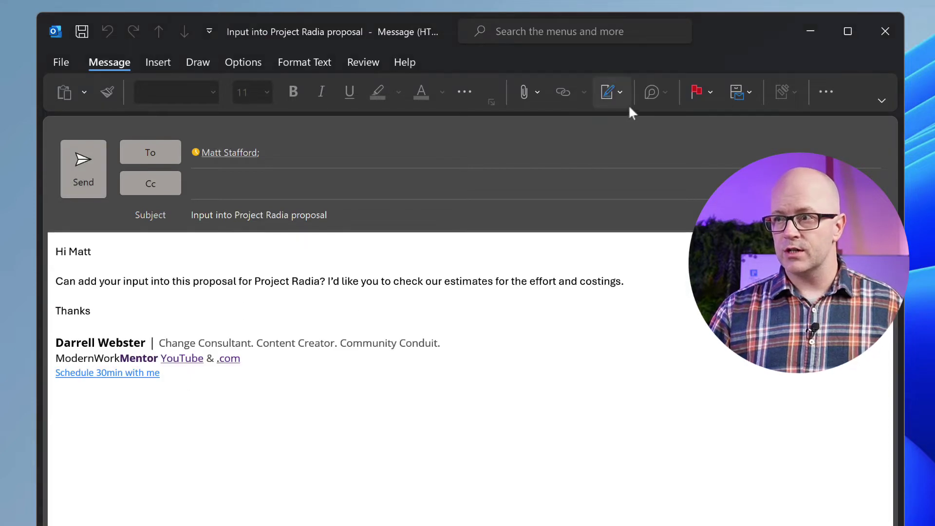
- Attach Project Radia - Proposal again from recent files, this time as a shared link
left_click(523, 92)
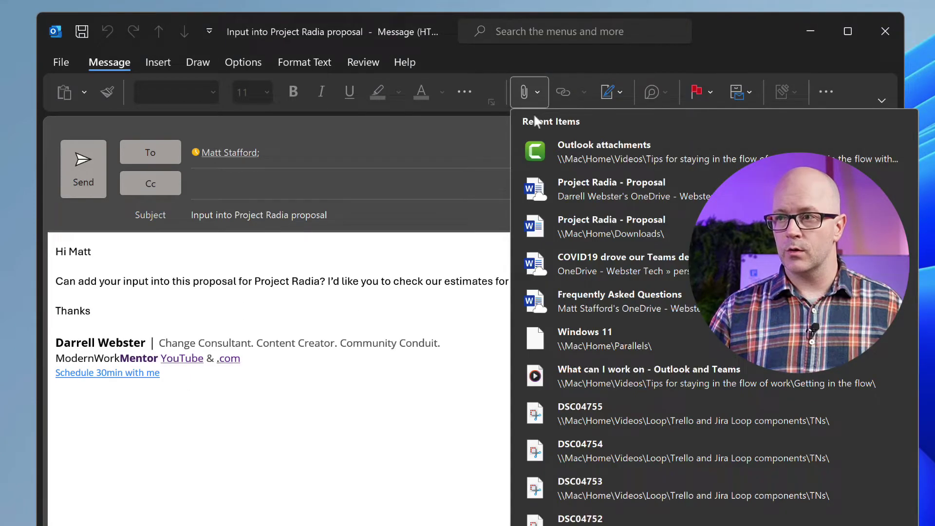
left_click(569, 182)
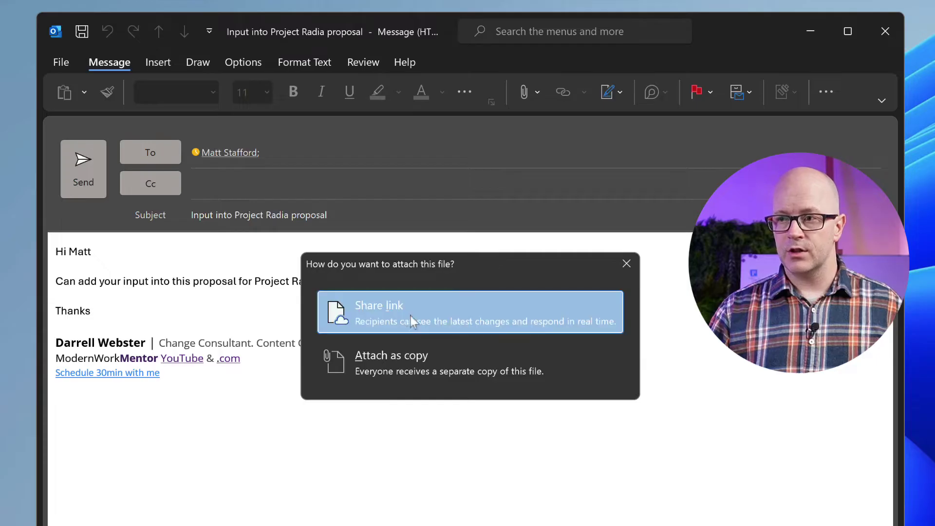
left_click(410, 316)
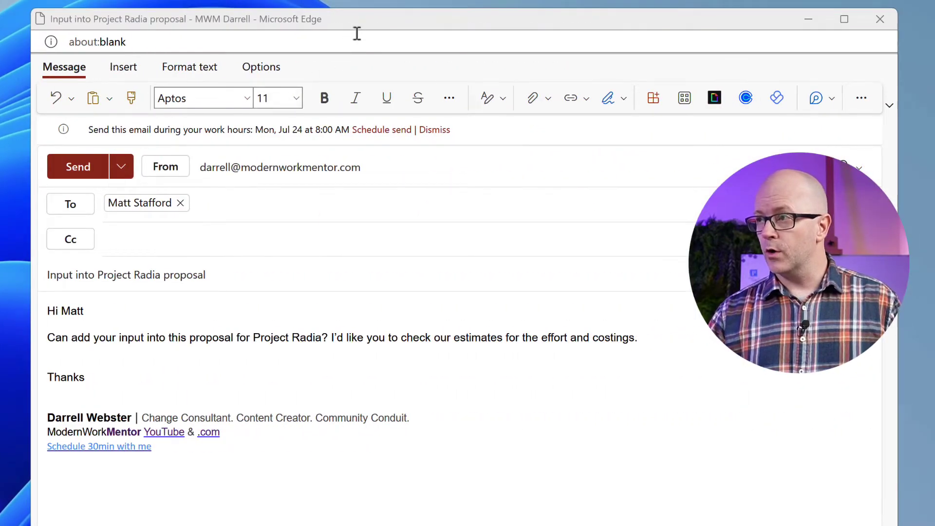
- Insert the suggested Project Radia - Proposal.docx as a link right after 'Hi Matt'
left_click(358, 34)
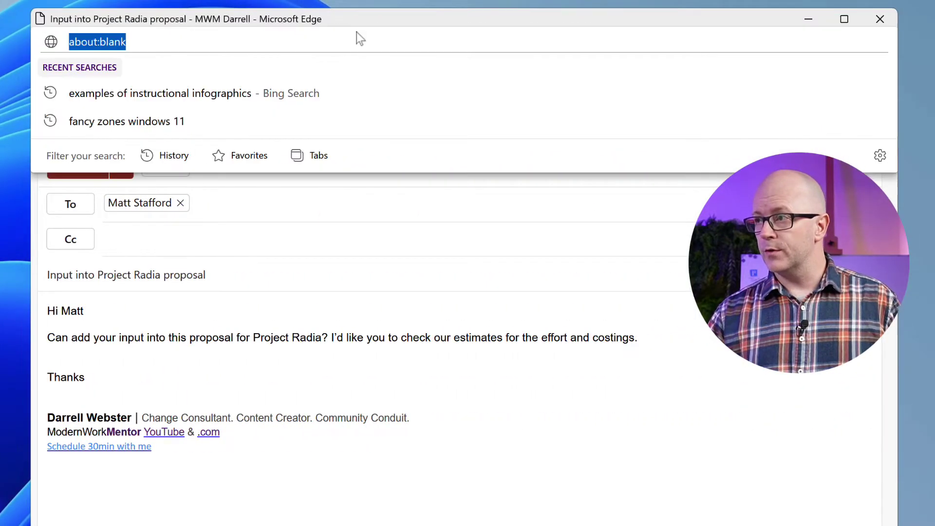
left_click(510, 315)
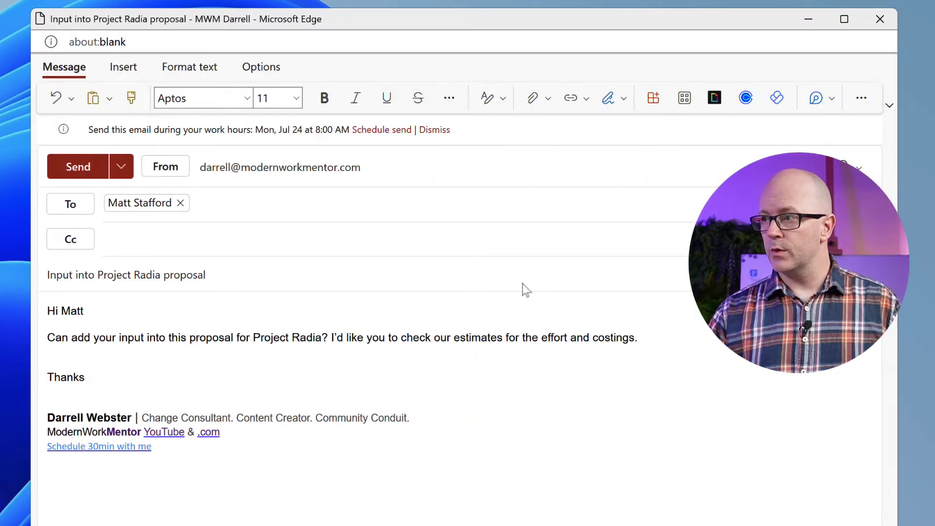
left_click(534, 98)
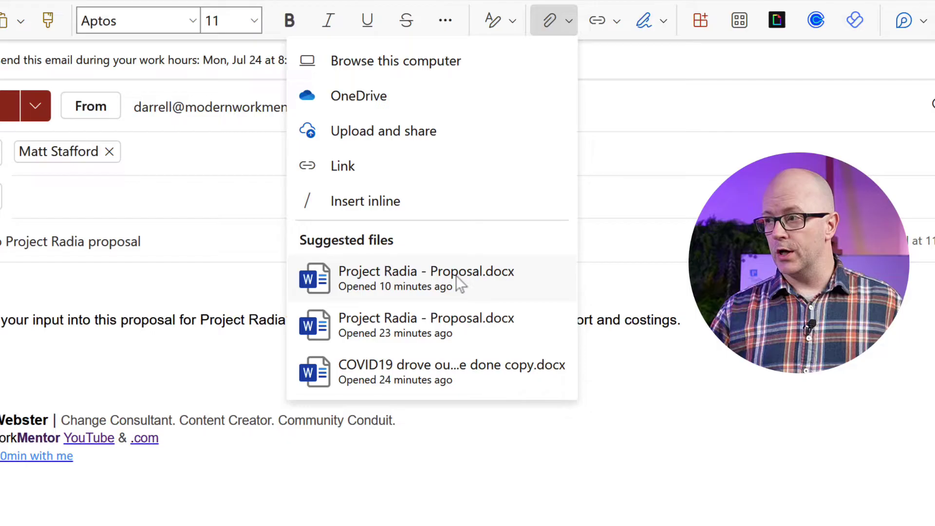
left_click(442, 279)
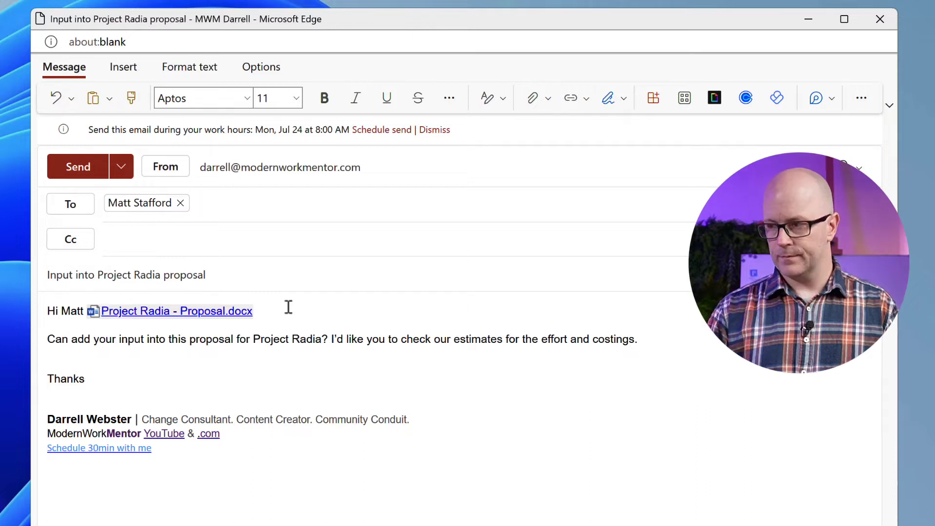
- Delete the link after 'Hi Matt' and reinsert the proposal link after 'costings.'
key("BackSpace")
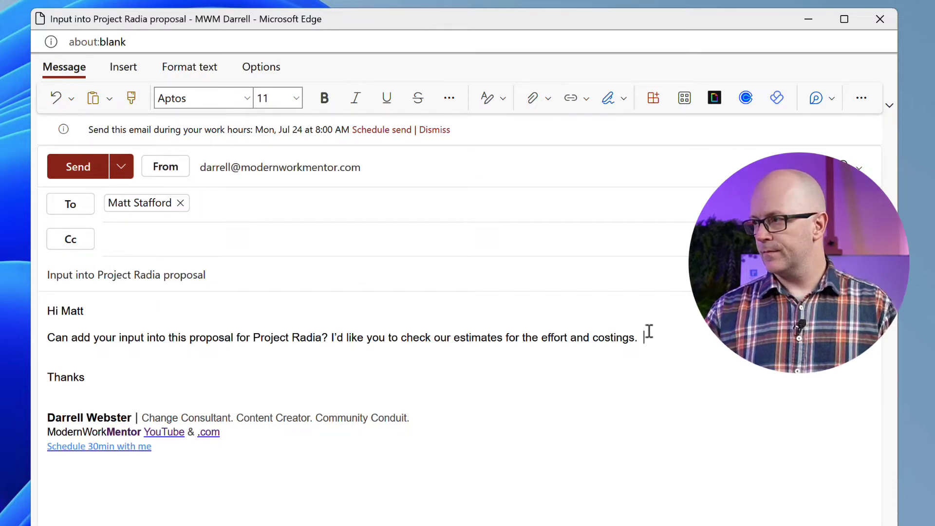
left_click(533, 98)
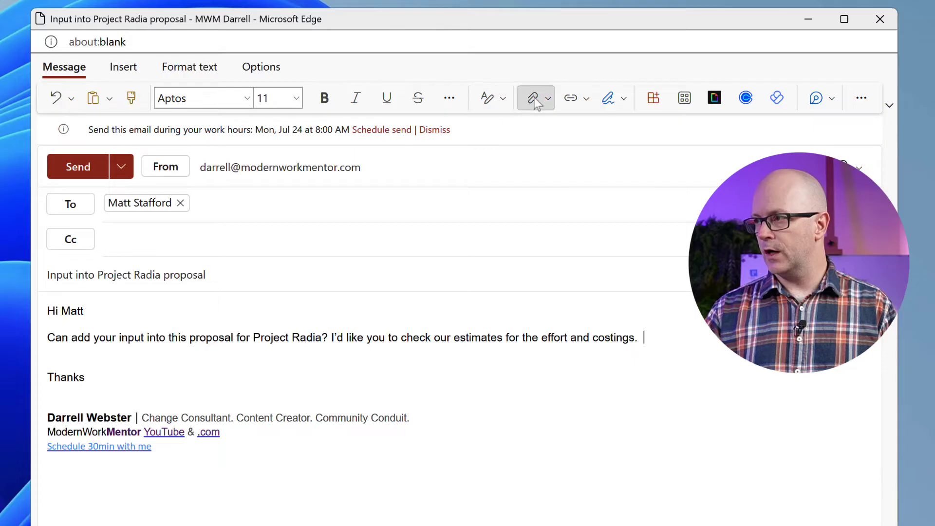
left_click(429, 307)
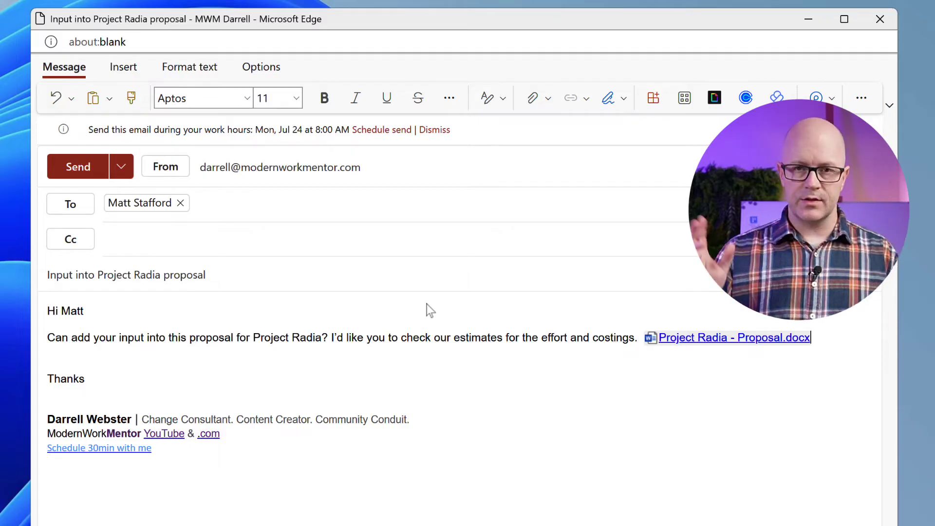
- Convert the proposal link into an attached copy via its link options
left_click(691, 344)
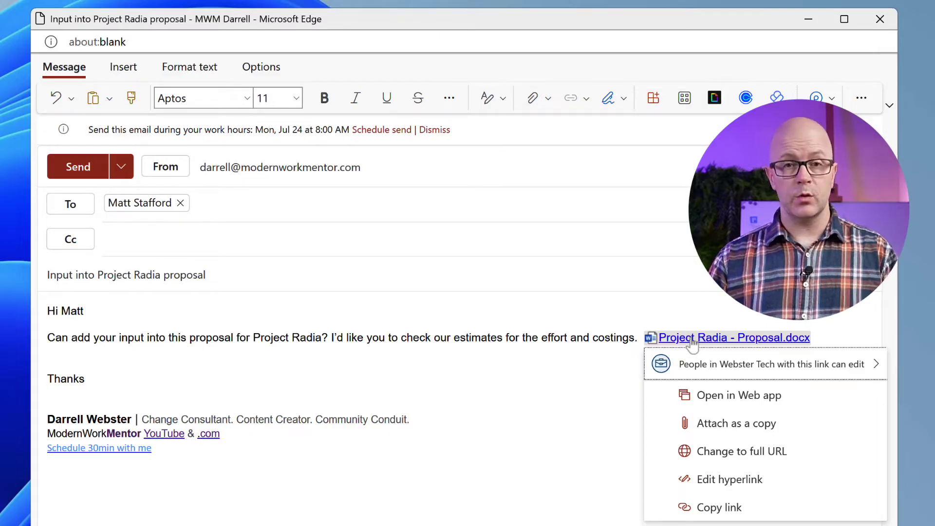
left_click(754, 433)
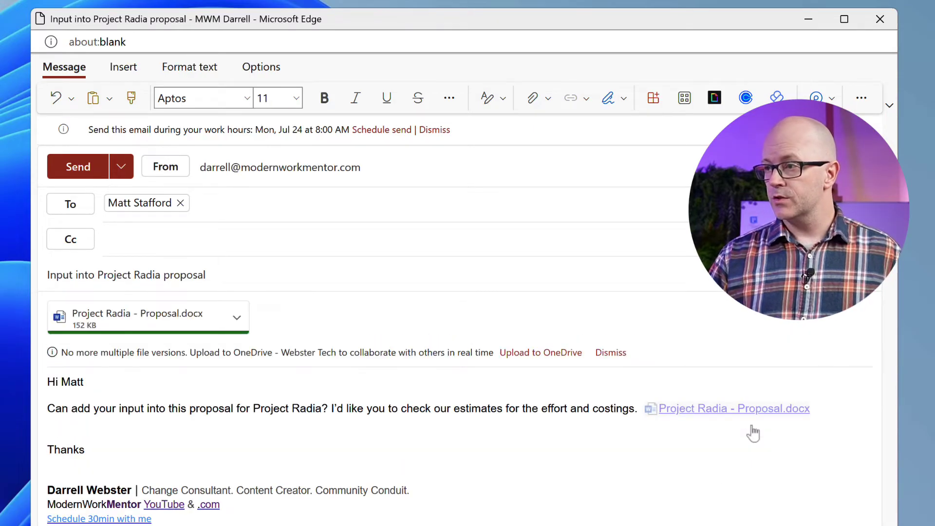
- Remove the attached Project Radia proposal copy from the web draft
left_click(236, 316)
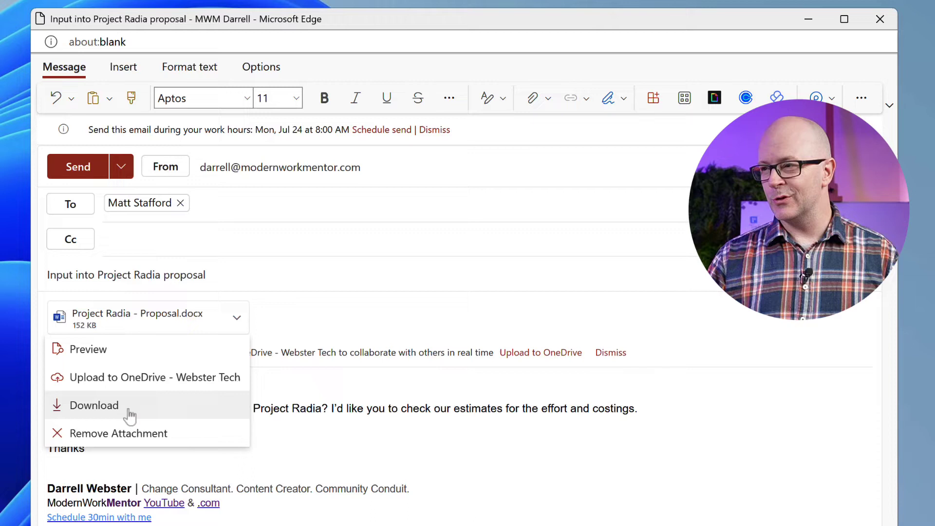
left_click(119, 434)
type("/")
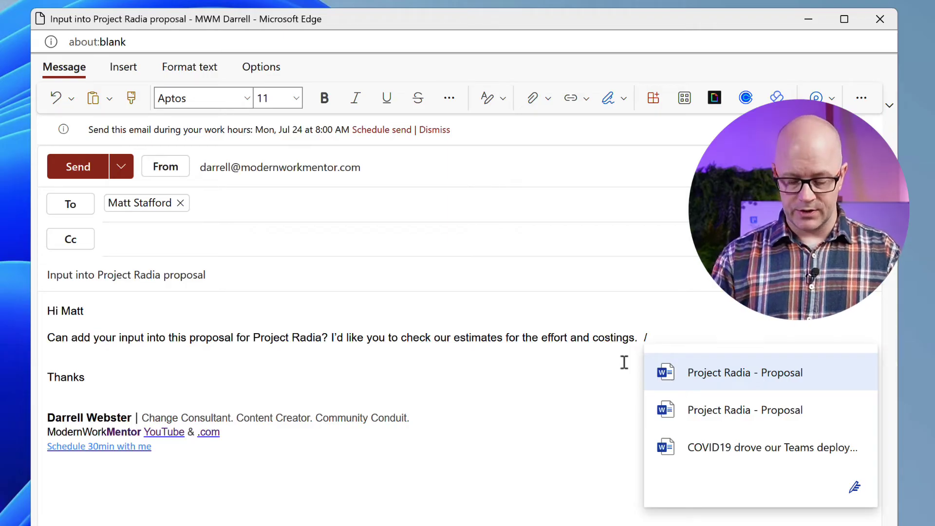
type("pro")
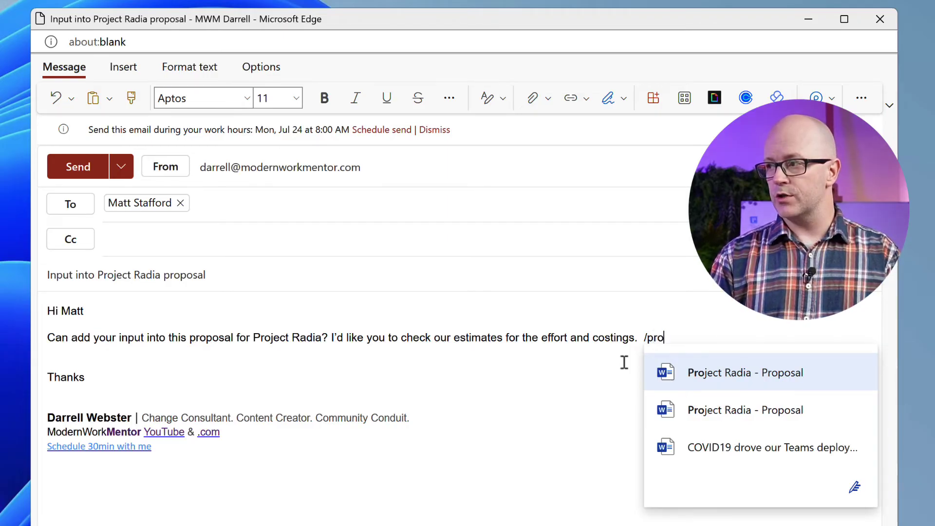
type("ject ra")
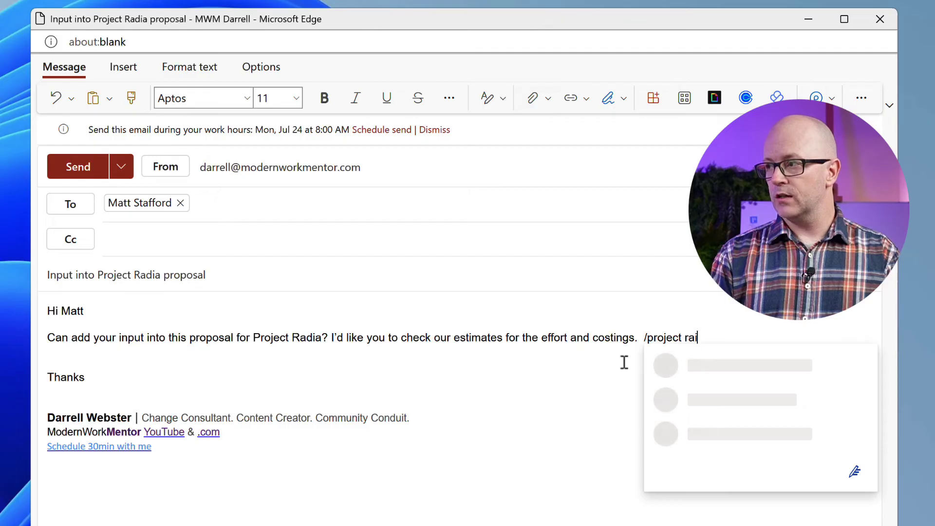
type("dia")
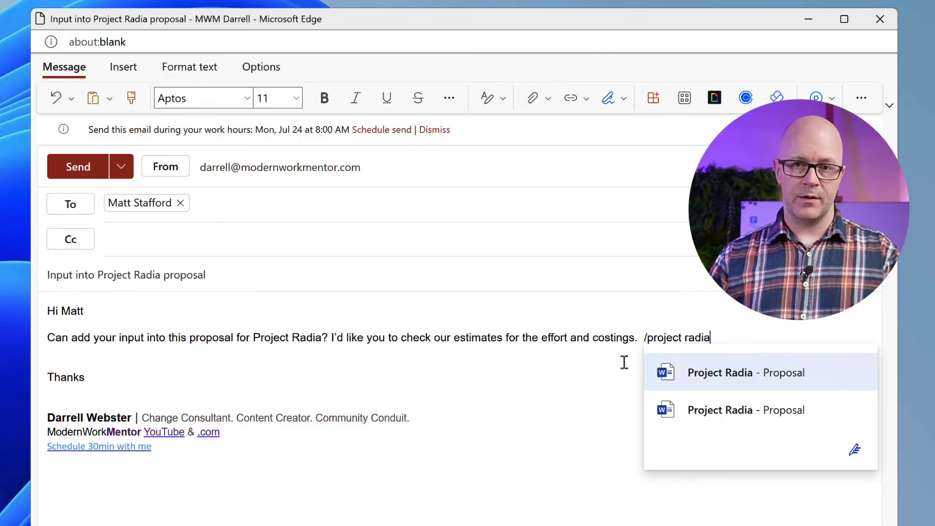
- Insert Project Radia - Proposal as an inline link via /project radia and show its sharing options
left_click(736, 379)
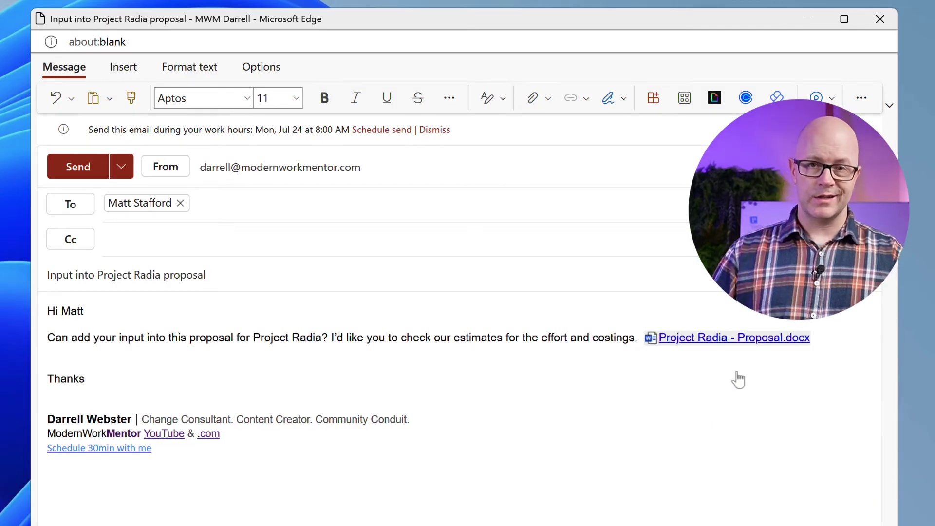
left_click(764, 341)
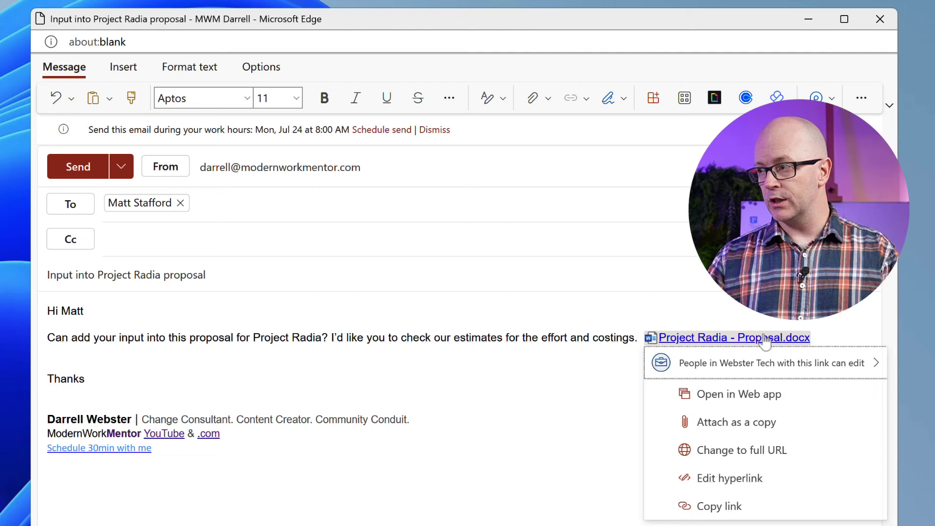